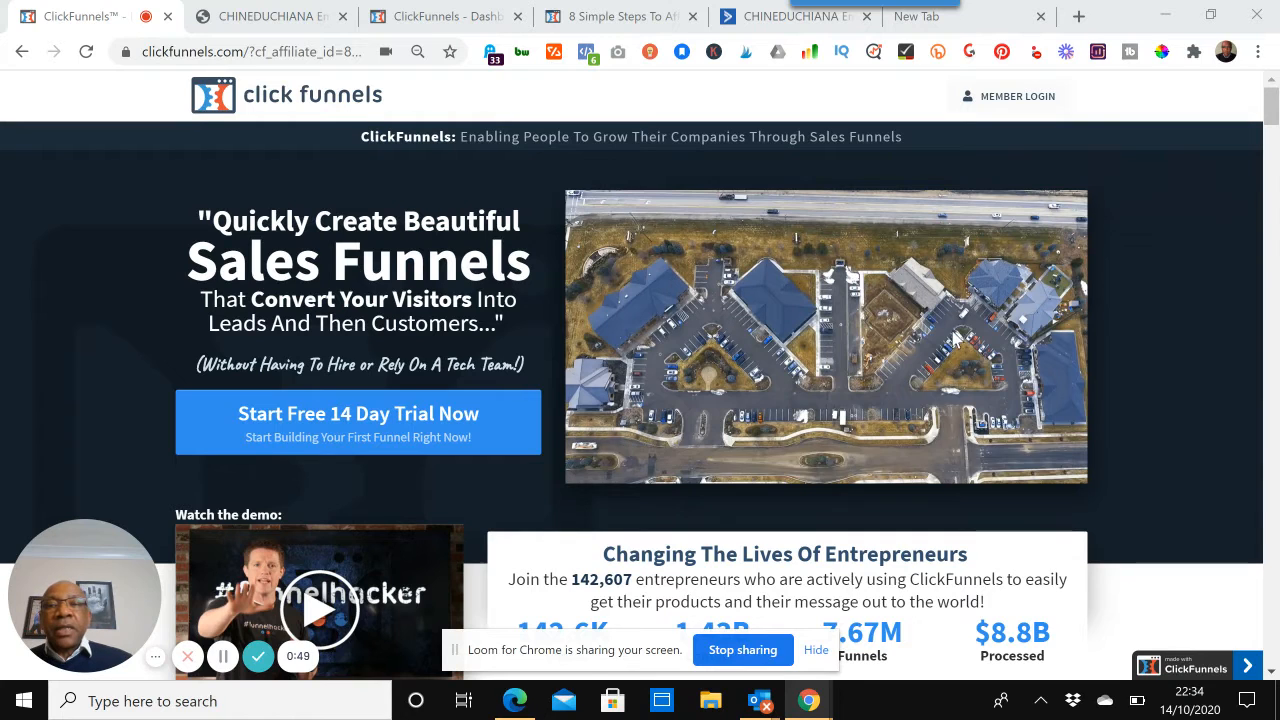
- Review the existing contact tags on ActiveCampaign's Manage Tags page and open its Account Settings page
left_click(278, 25)
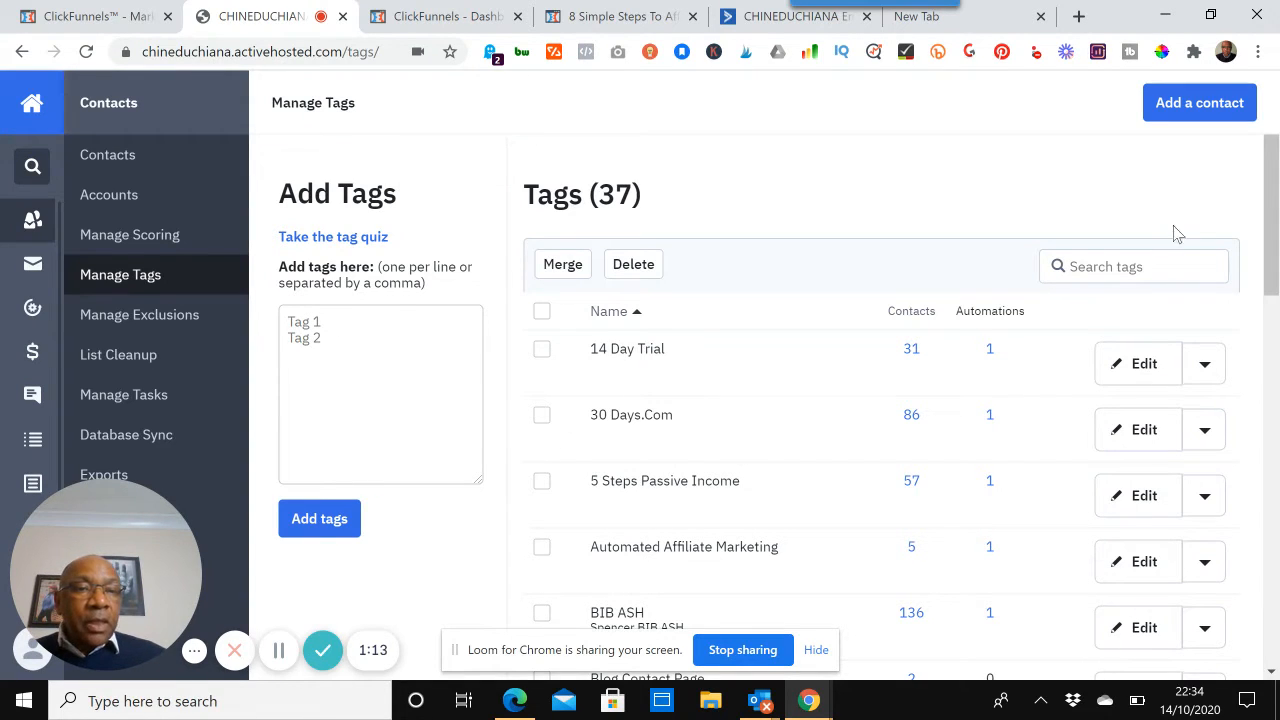
scroll(1276, 203, "down", 1)
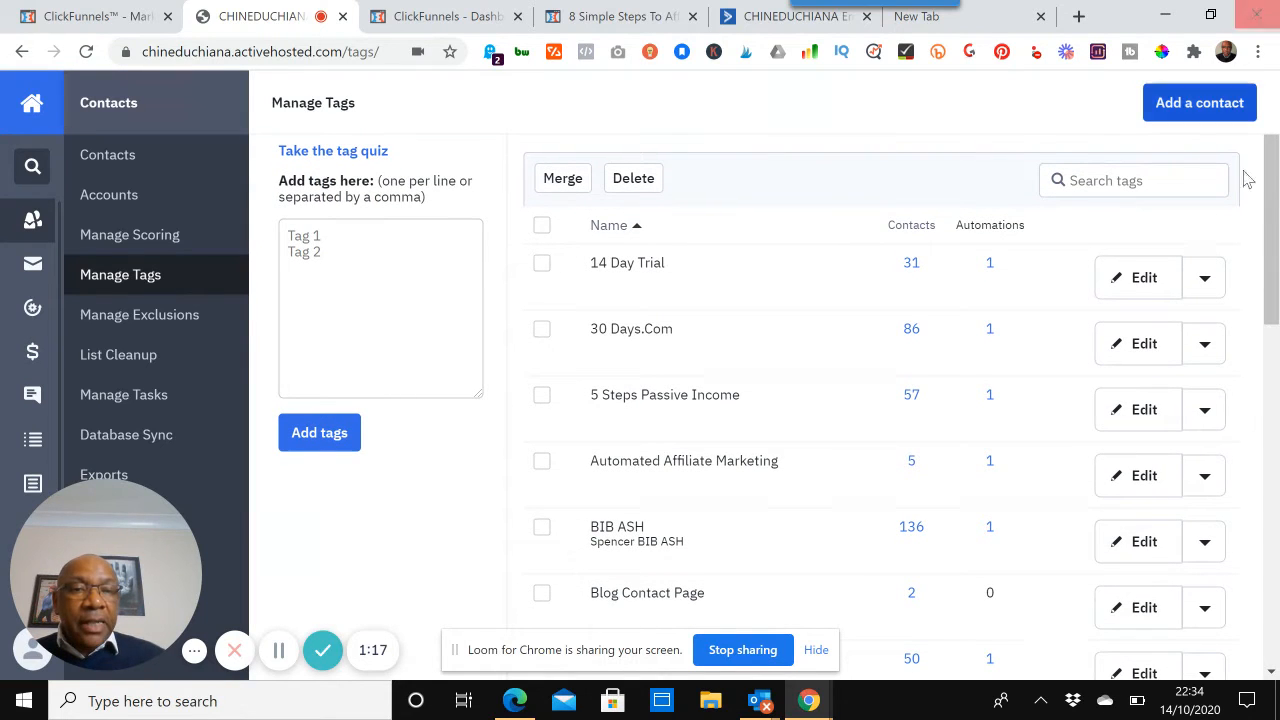
left_click_drag(1276, 220, 1276, 423)
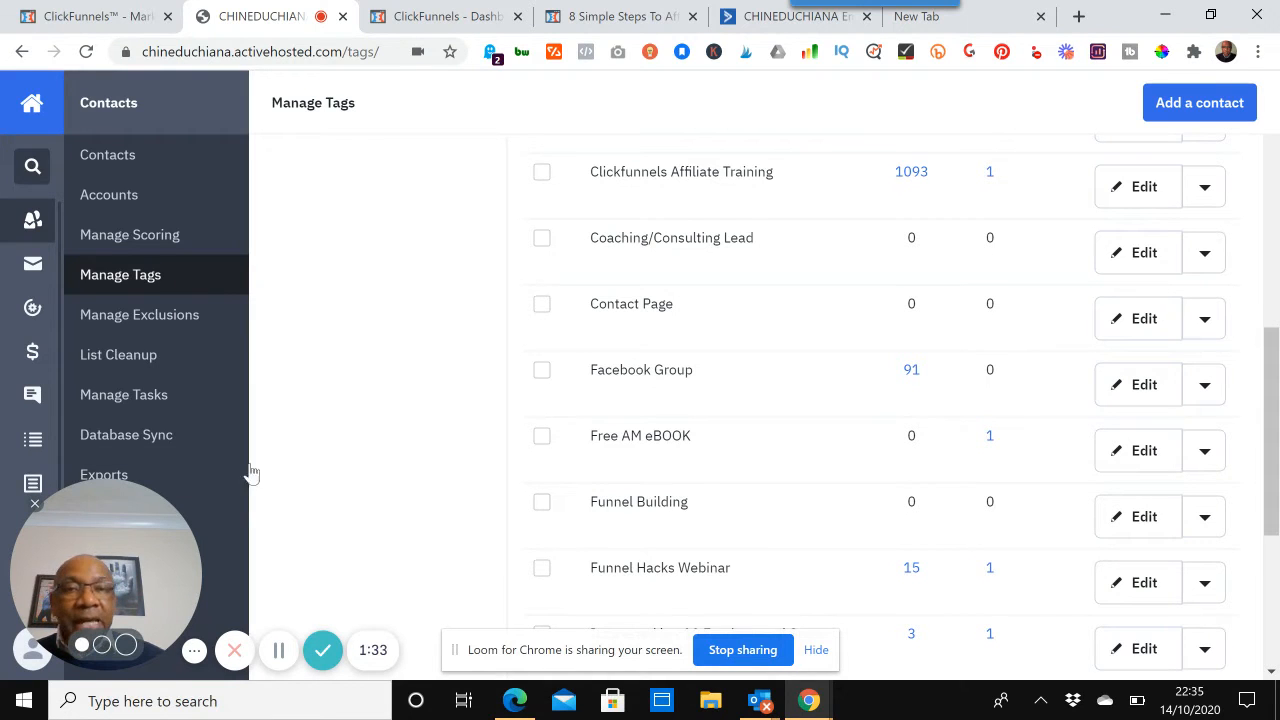
left_click(780, 20)
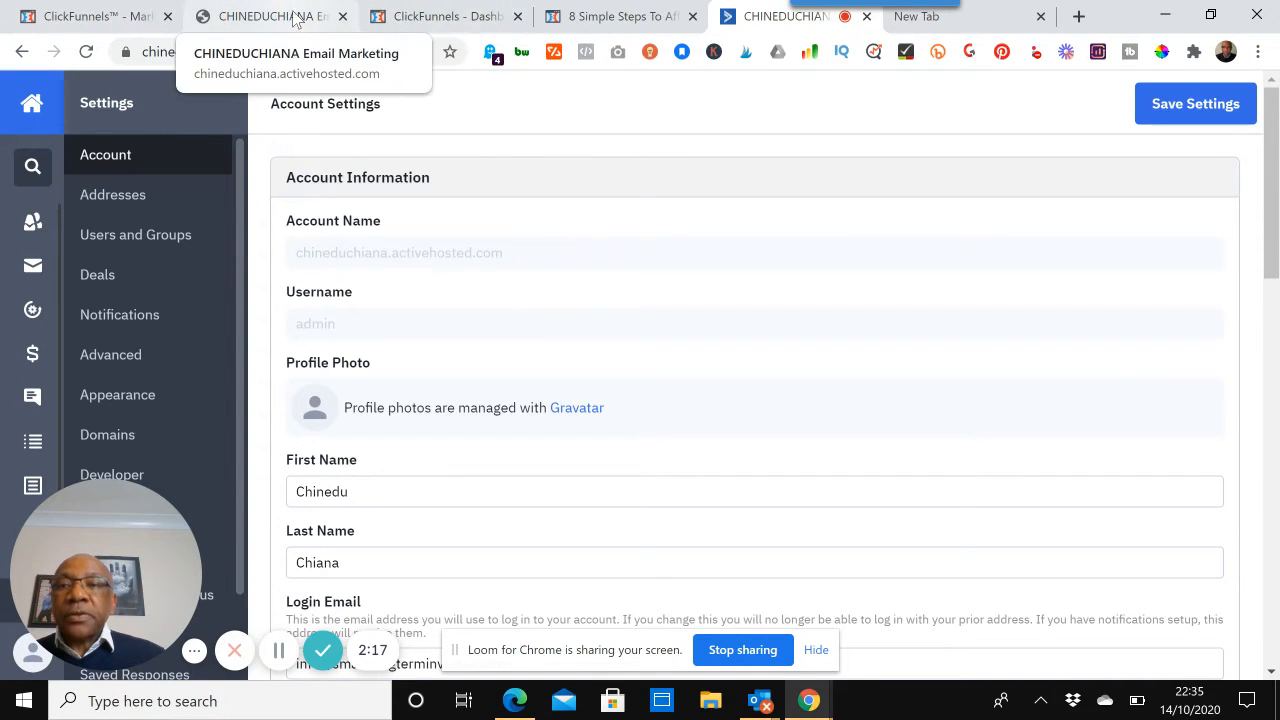
- In the ClickFunnels account's API integrations, open the form for adding a new ActiveCampaign integration
left_click(405, 18)
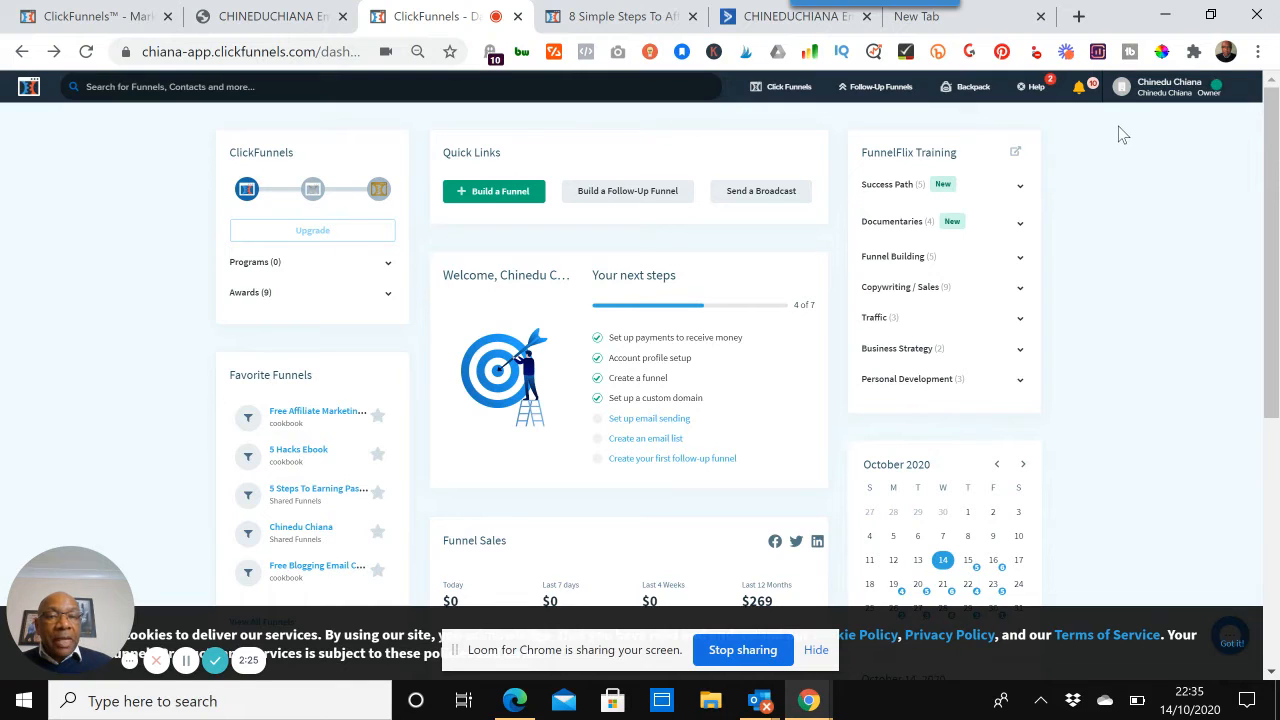
left_click(1125, 92)
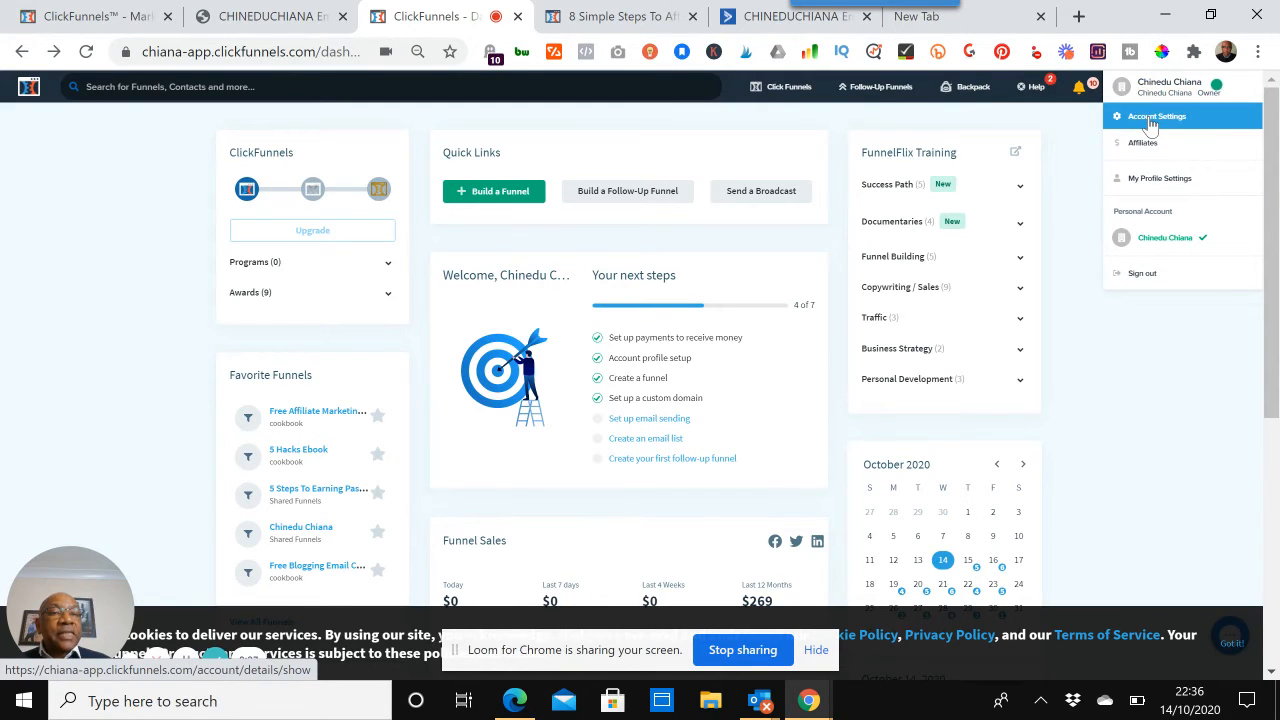
left_click(1150, 123)
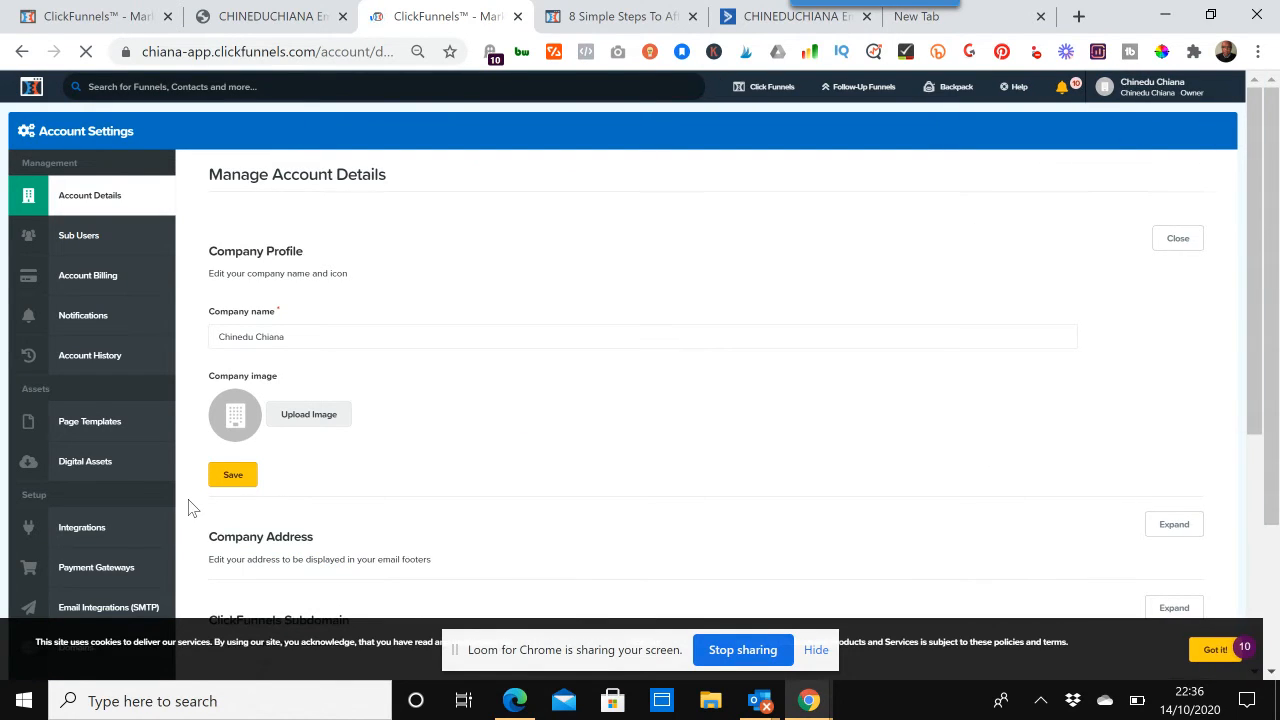
left_click(83, 530)
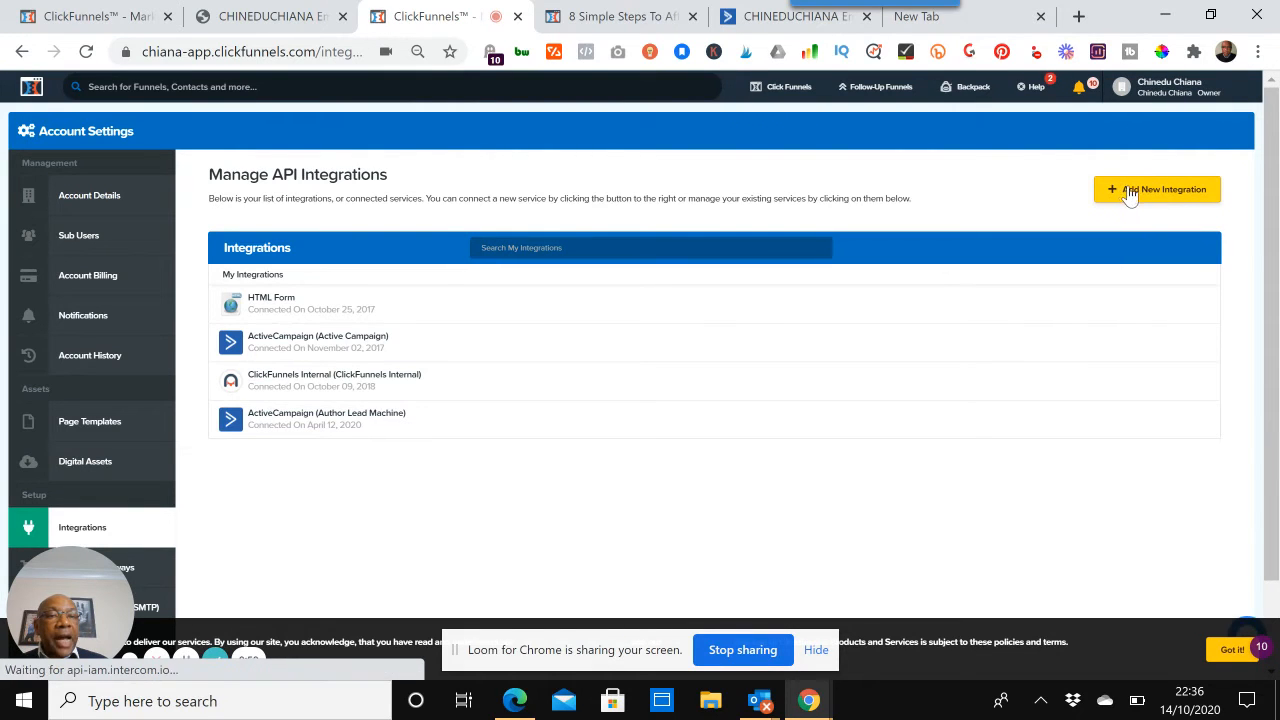
left_click(1140, 192)
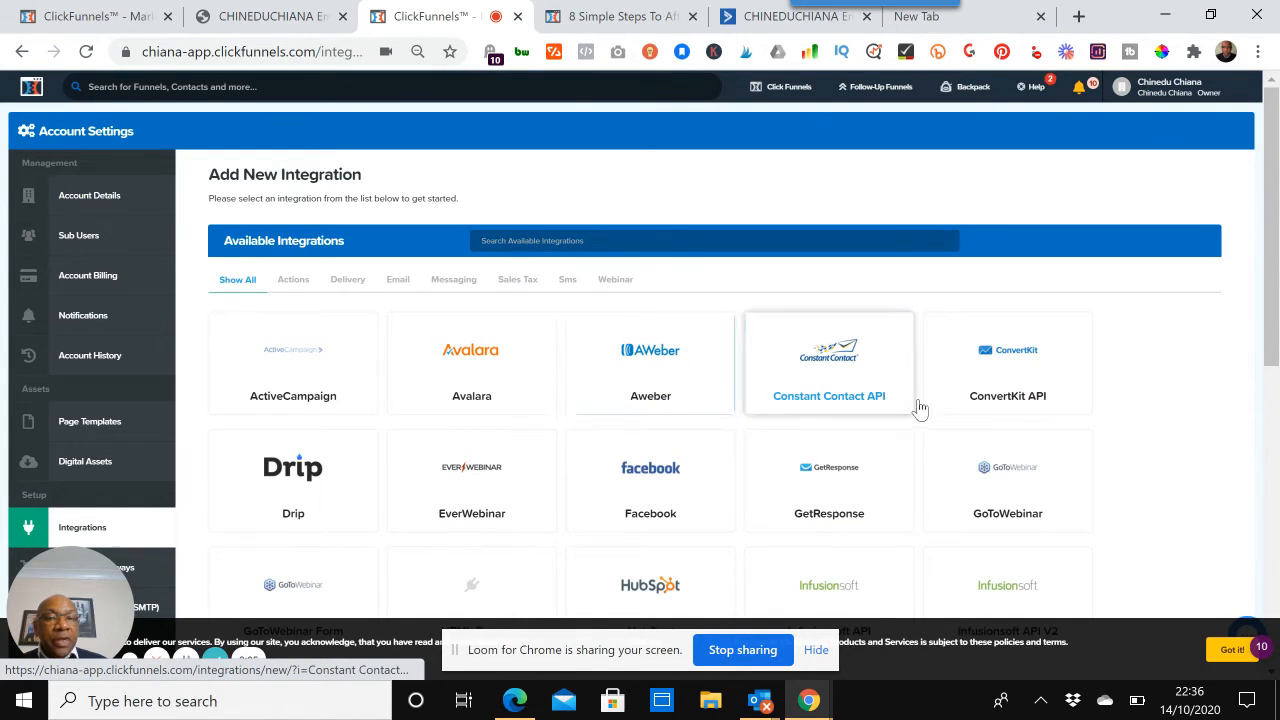
left_click(277, 374)
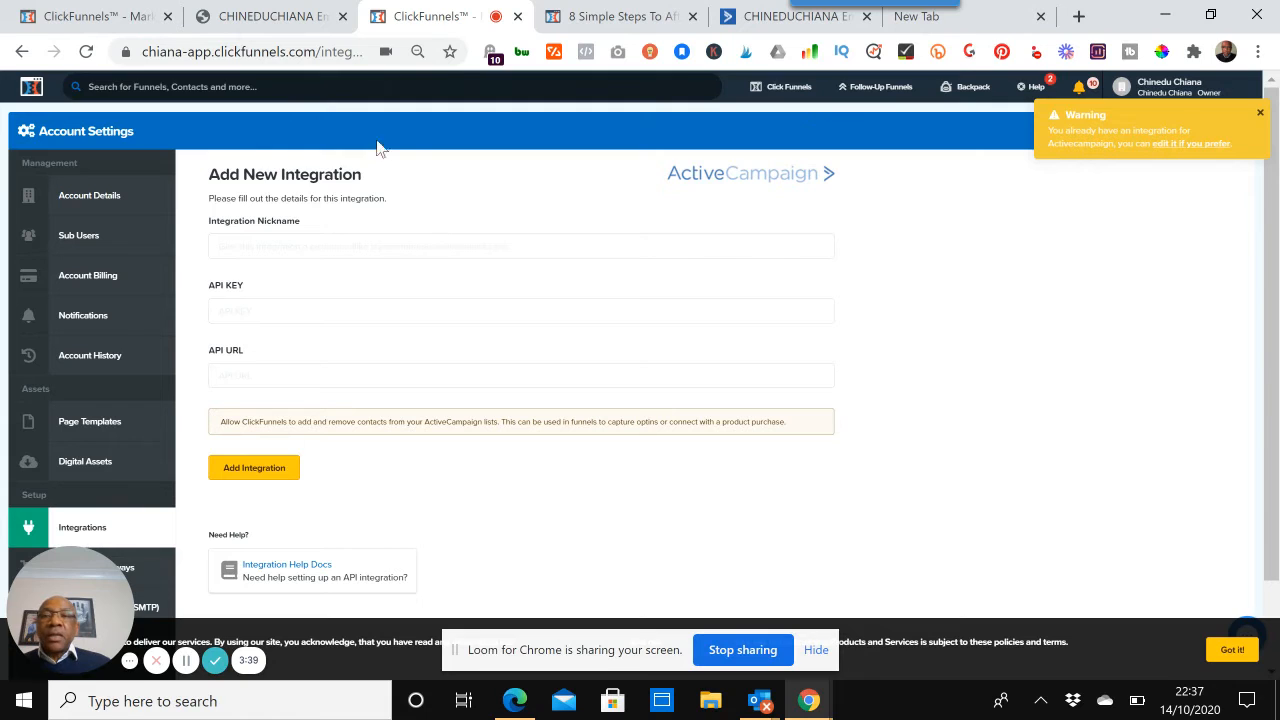
- Open the email integration settings of the 8 Simple Steps ebook page and select the Active Campaign integration
left_click(594, 24)
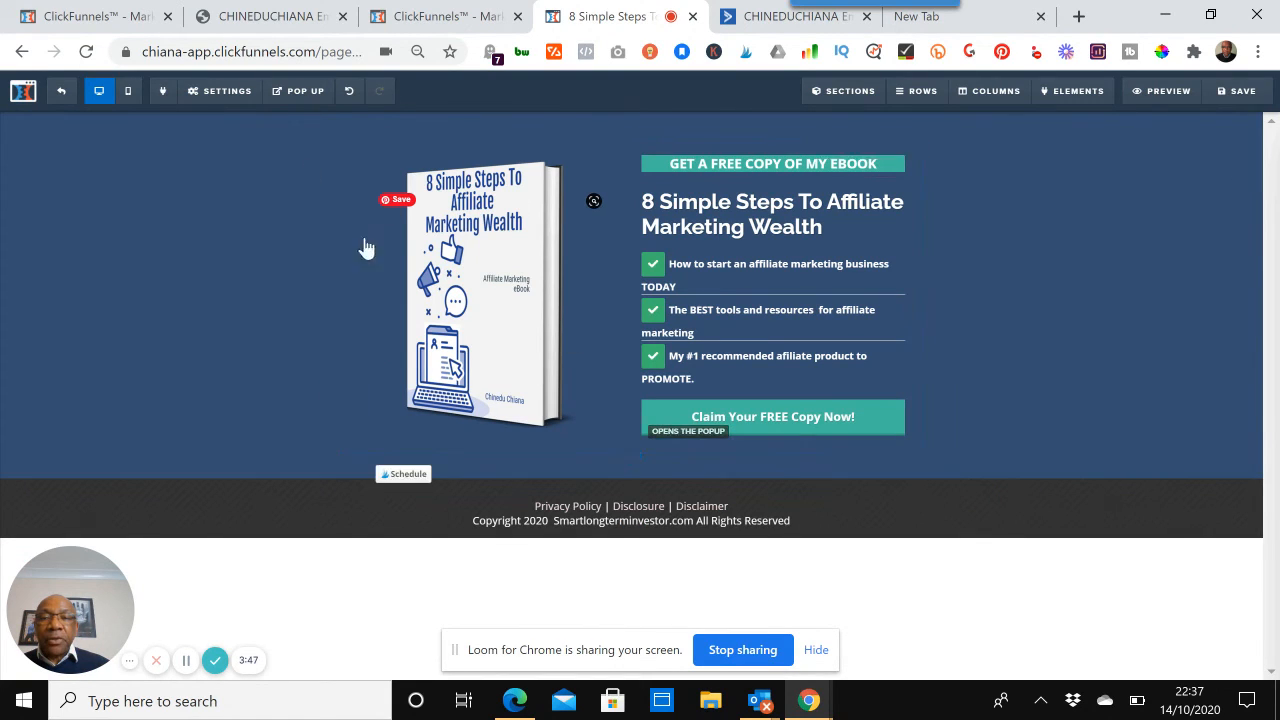
mouse_move(226, 92)
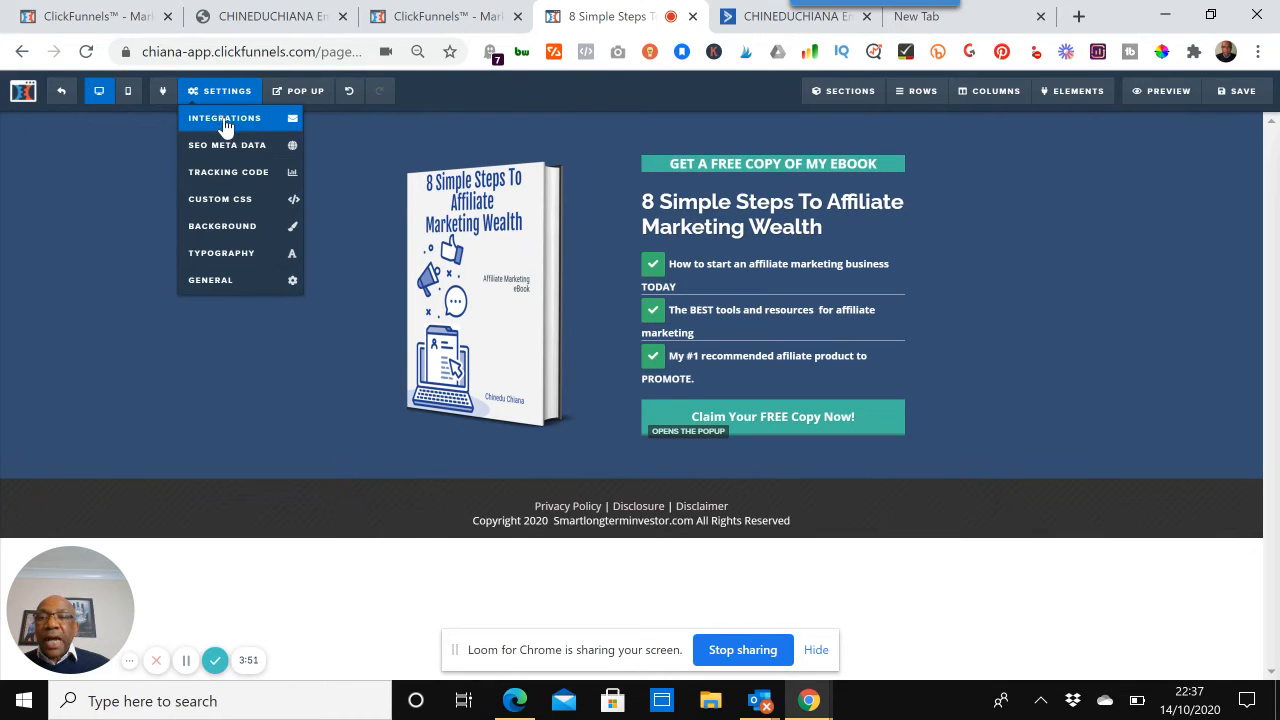
left_click(225, 120)
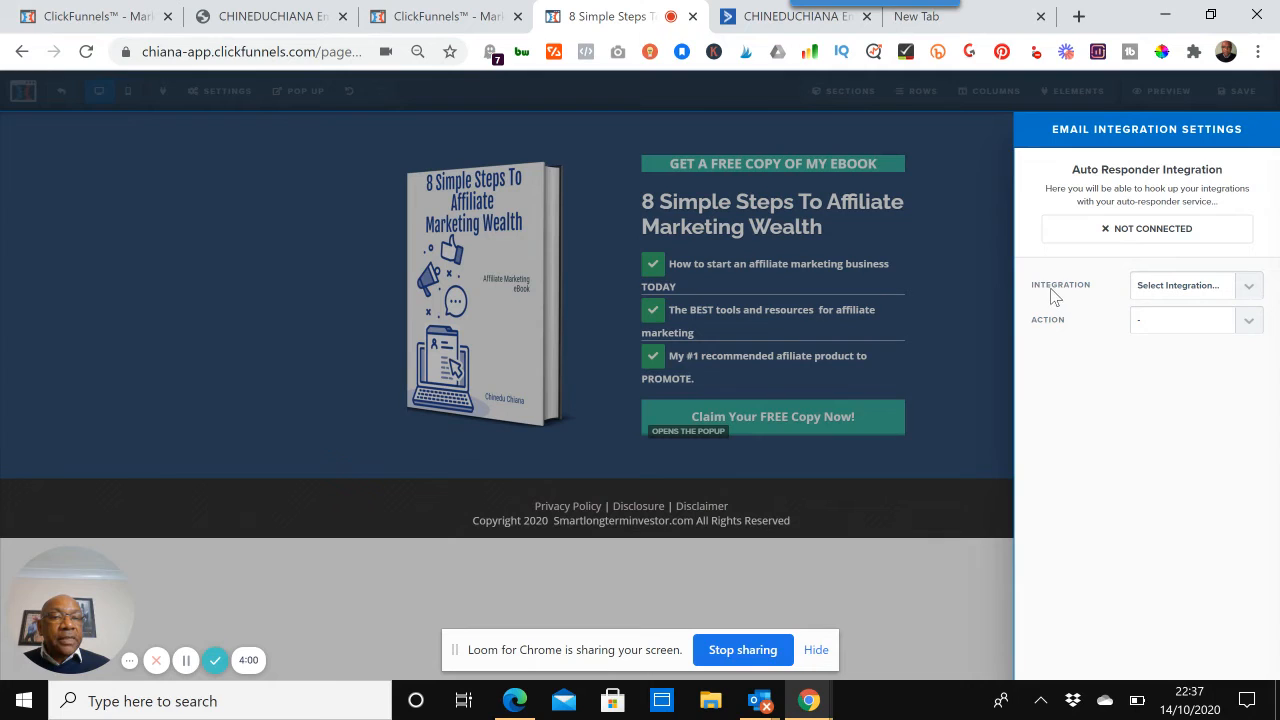
left_click(1244, 292)
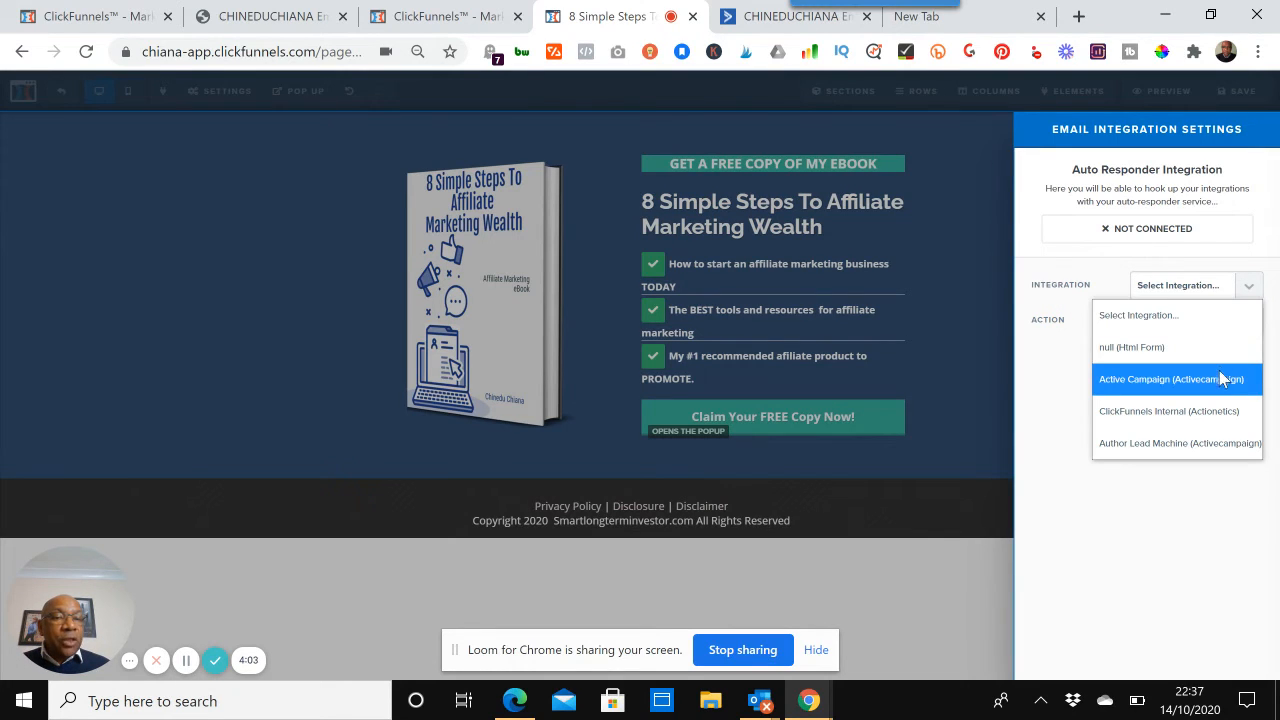
left_click(1148, 388)
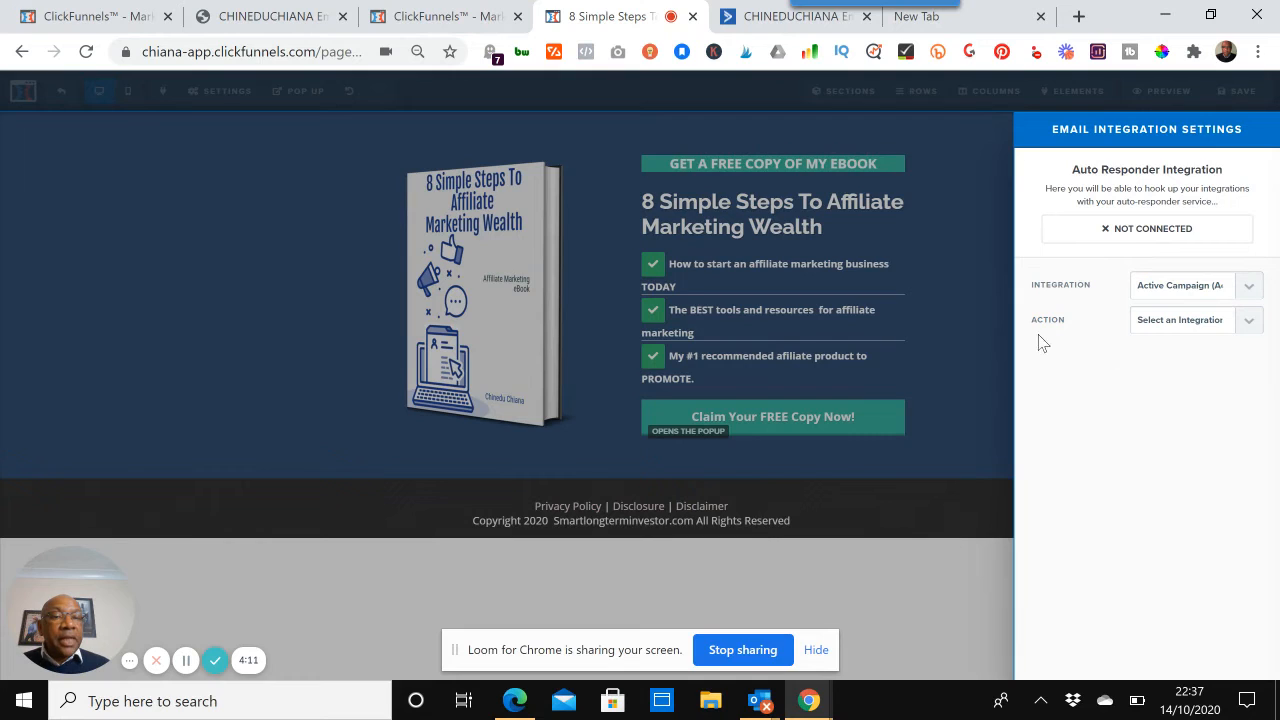
- Set the integration action to Add To List with Tag and the list to add to Long Term Investor
left_click(1245, 322)
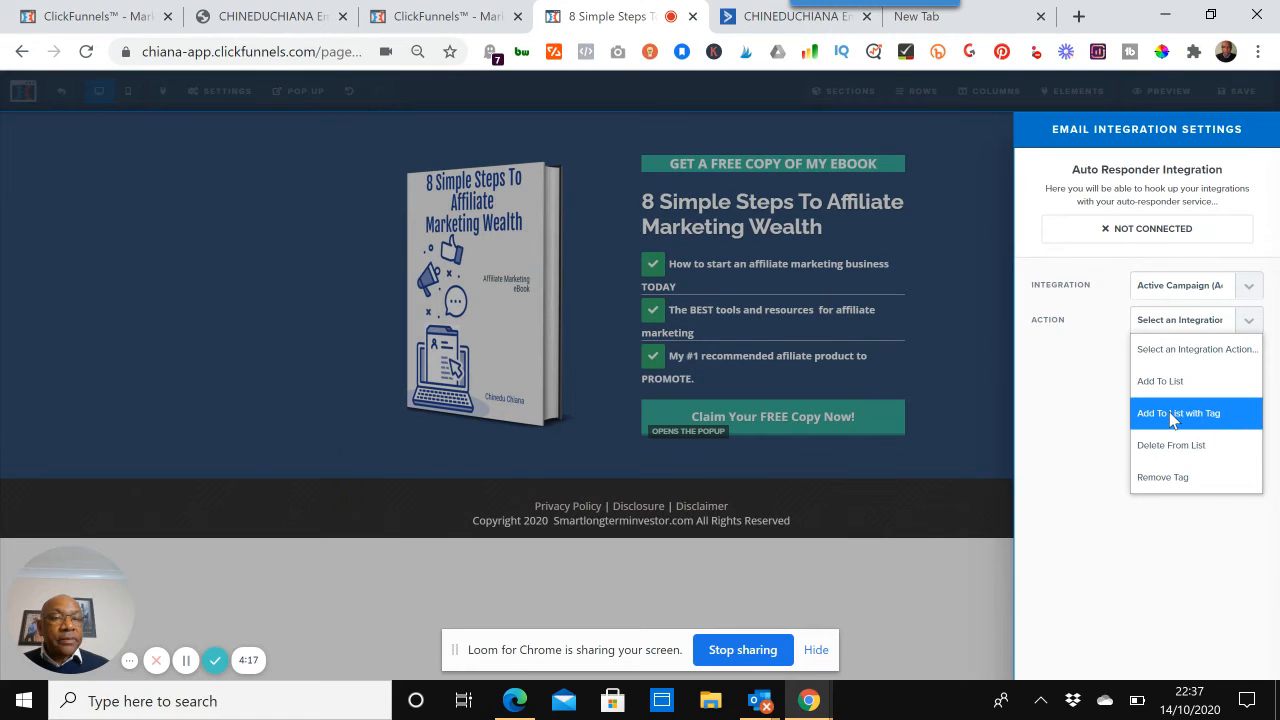
left_click(1175, 414)
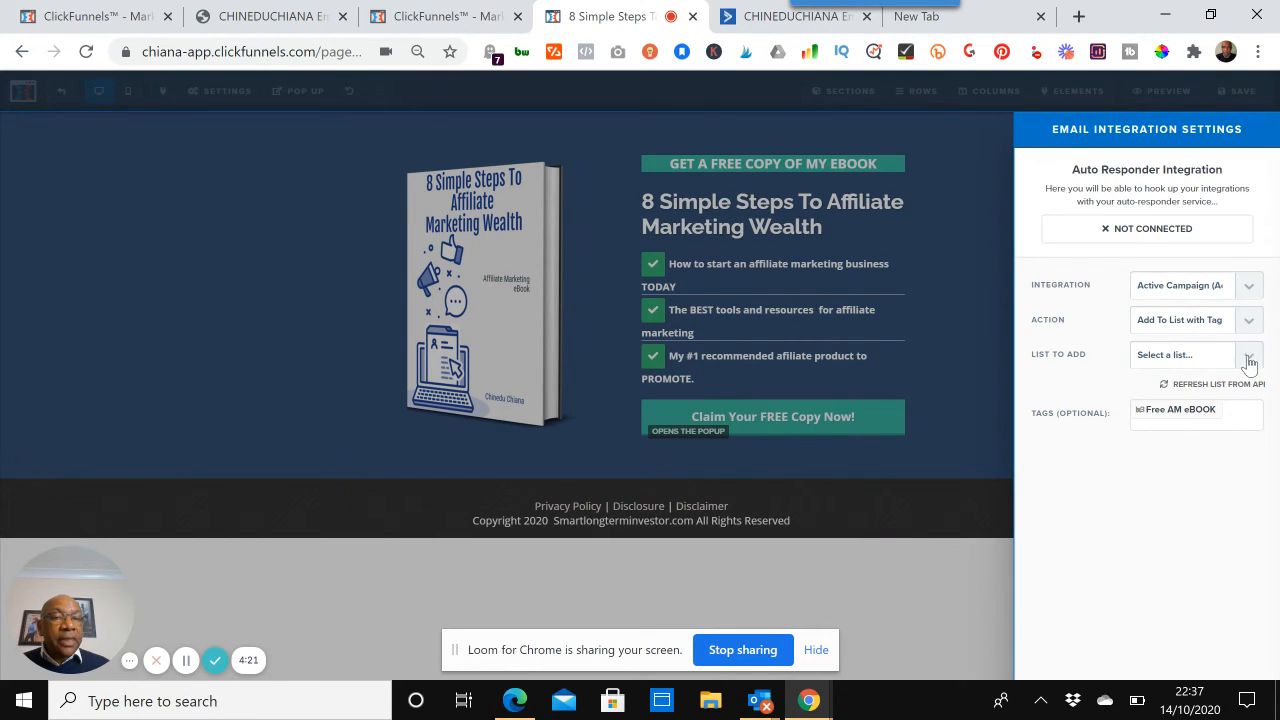
left_click(1248, 356)
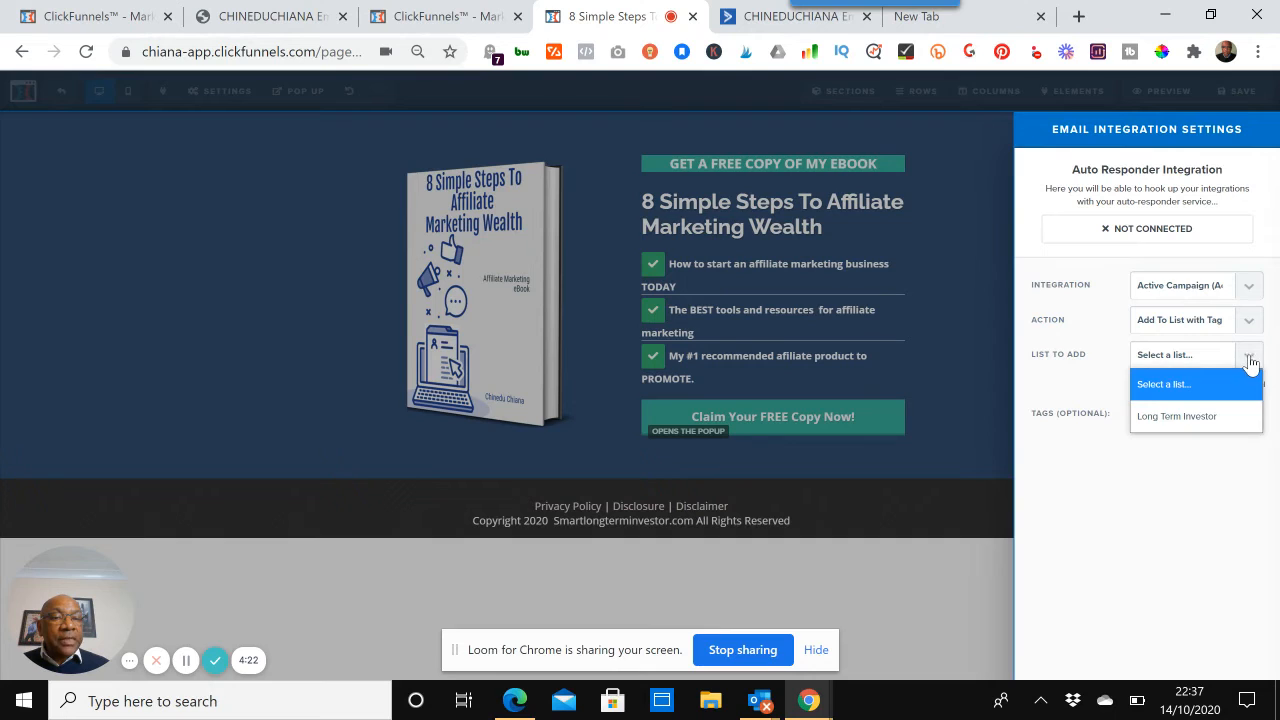
left_click(1188, 418)
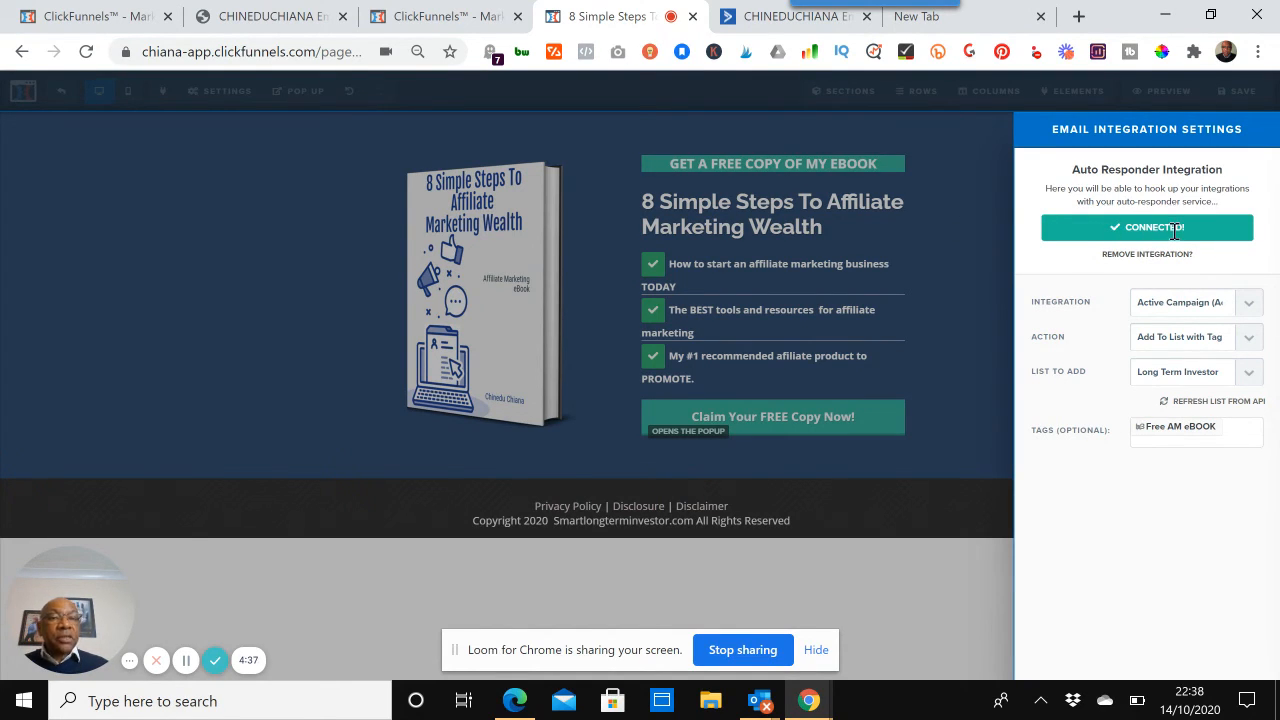
- Close the email integration settings and try to save the page, dismissing the dialogs without signing back in
left_click(979, 150)
left_click(1238, 91)
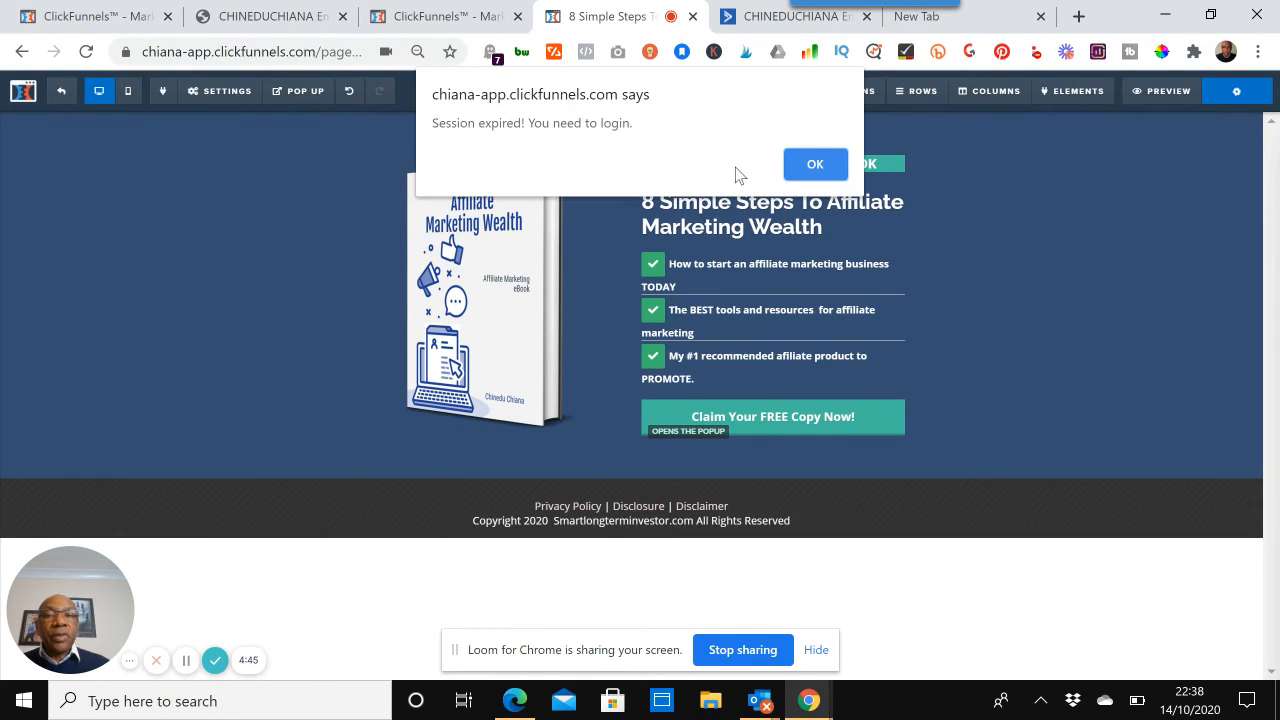
left_click(830, 167)
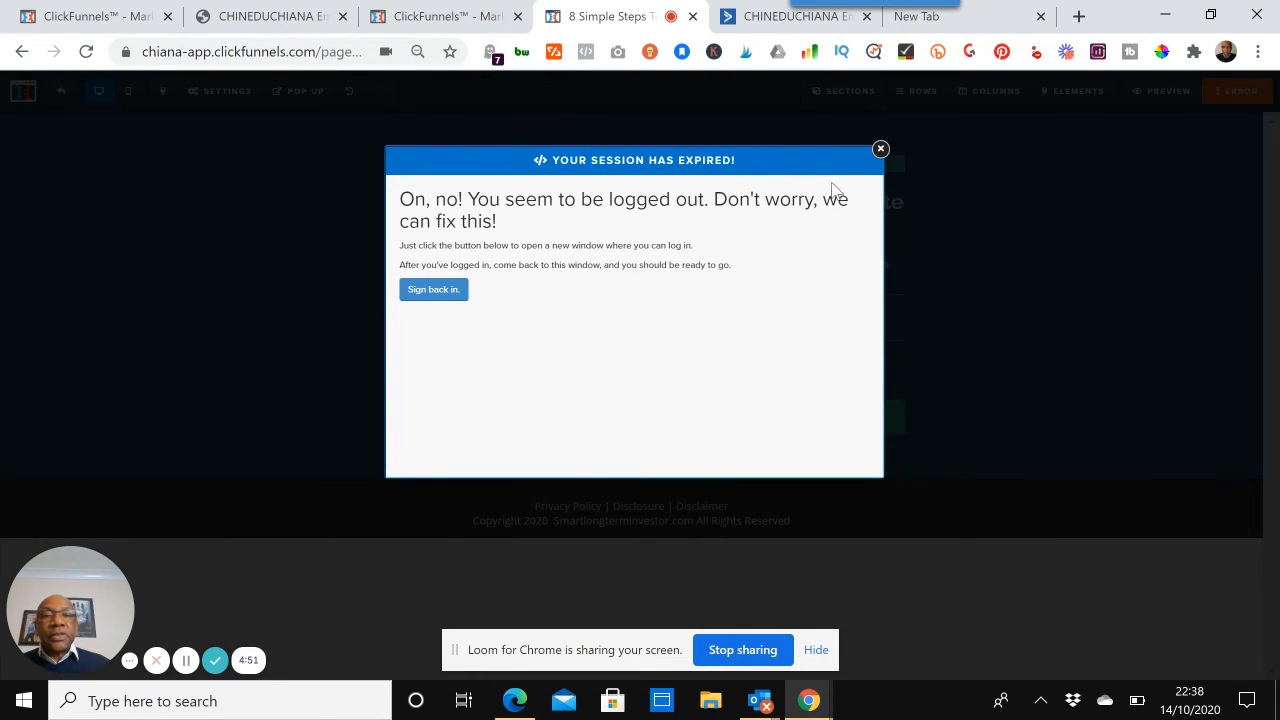
left_click(880, 150)
mouse_move(222, 93)
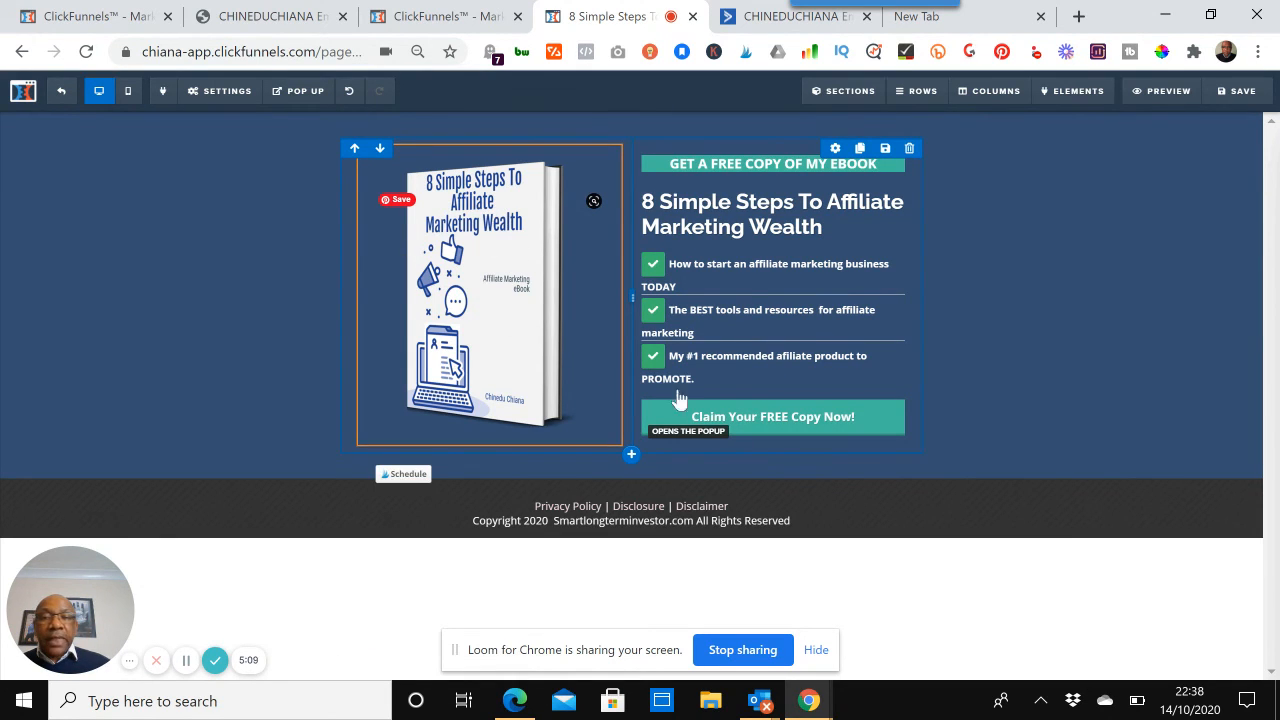
left_click(787, 425)
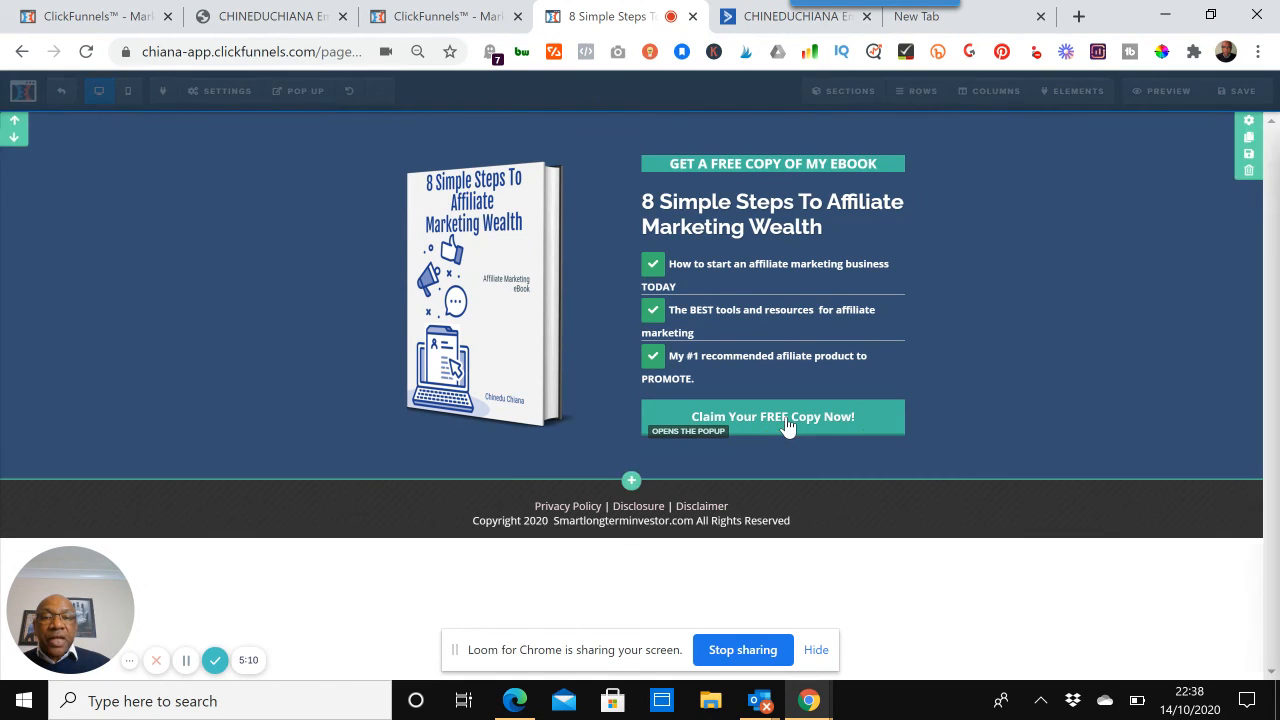
left_click(872, 362)
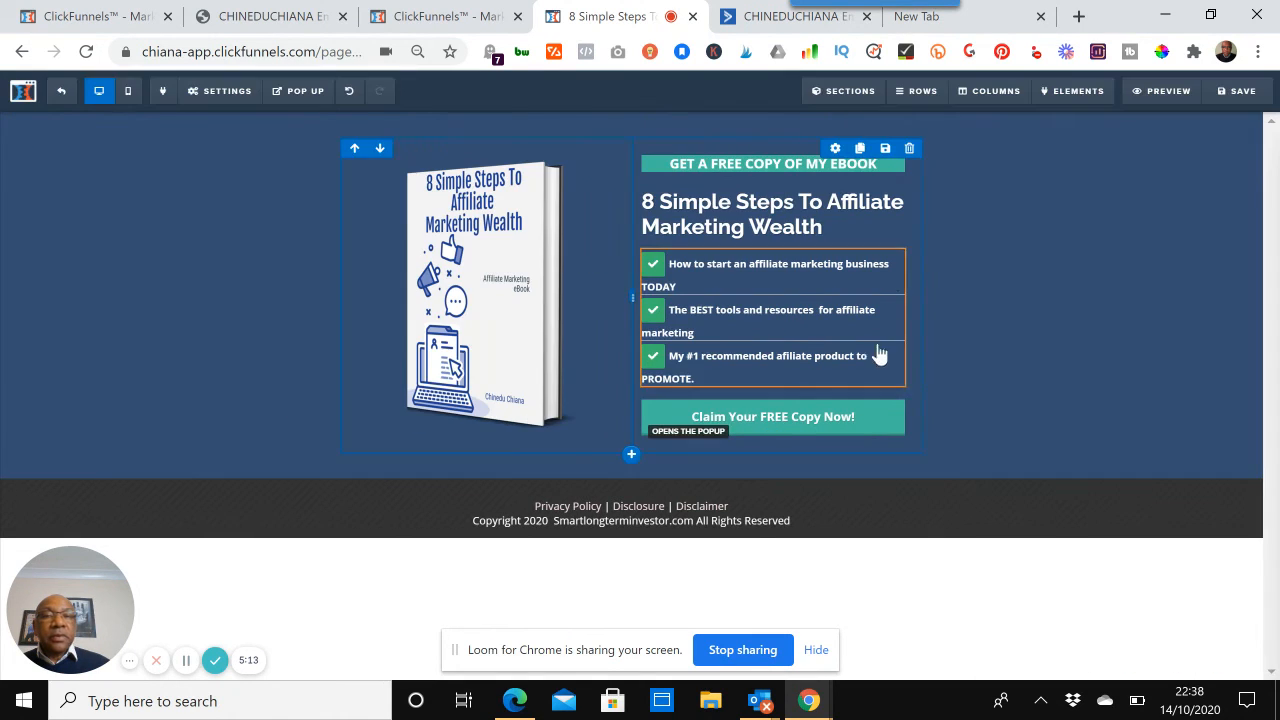
- Preview the ebook page, open its opt-in popup, and examine the name and email form and its submit button
left_click(1160, 92)
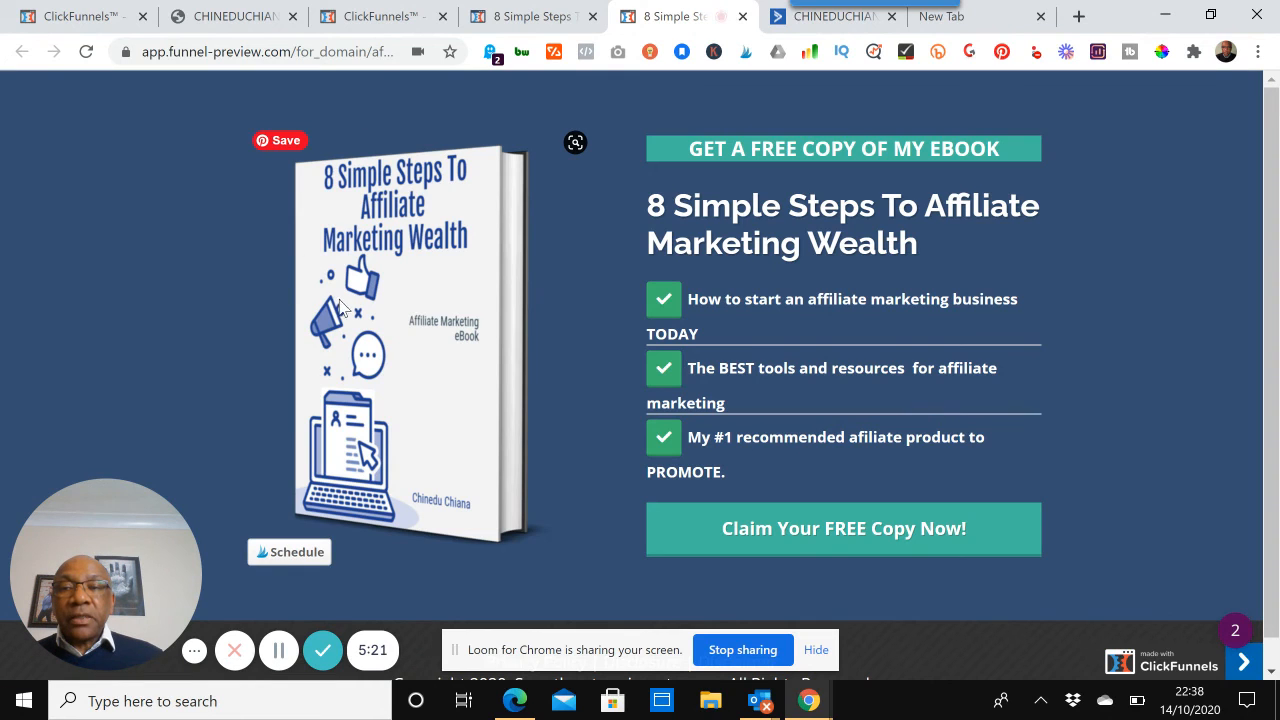
left_click(870, 535)
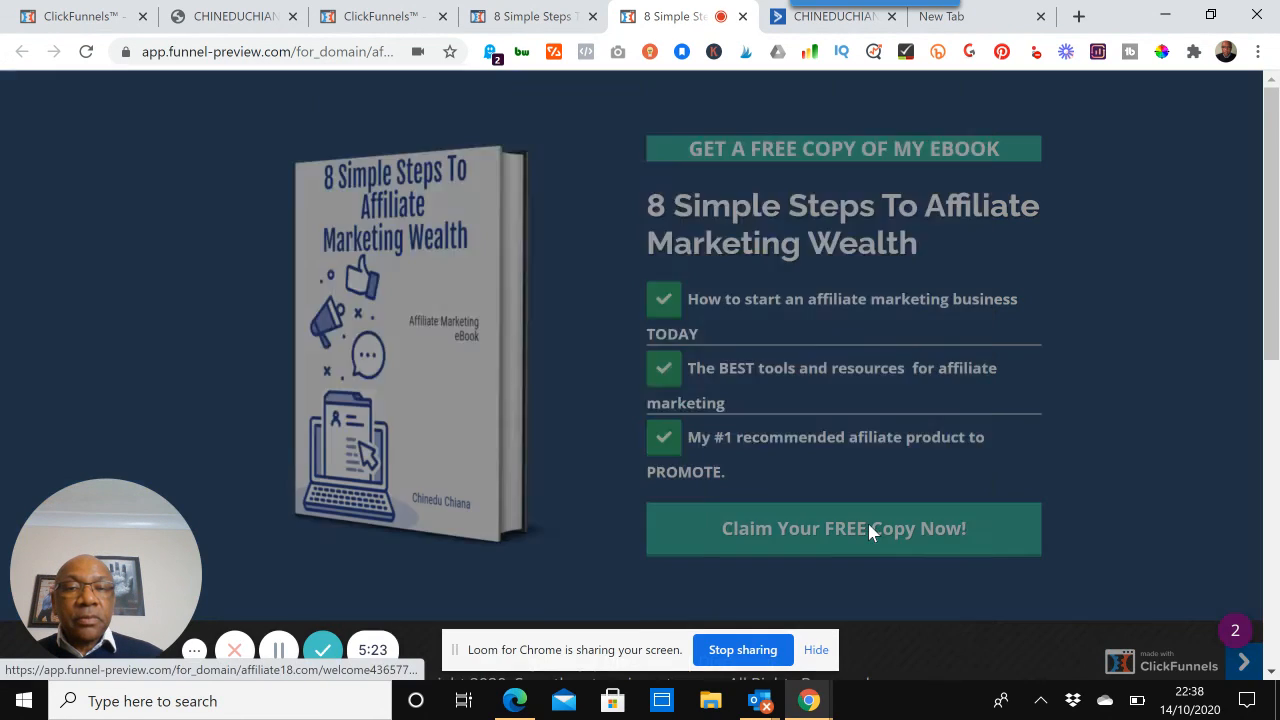
scroll(1003, 374, "down", 5)
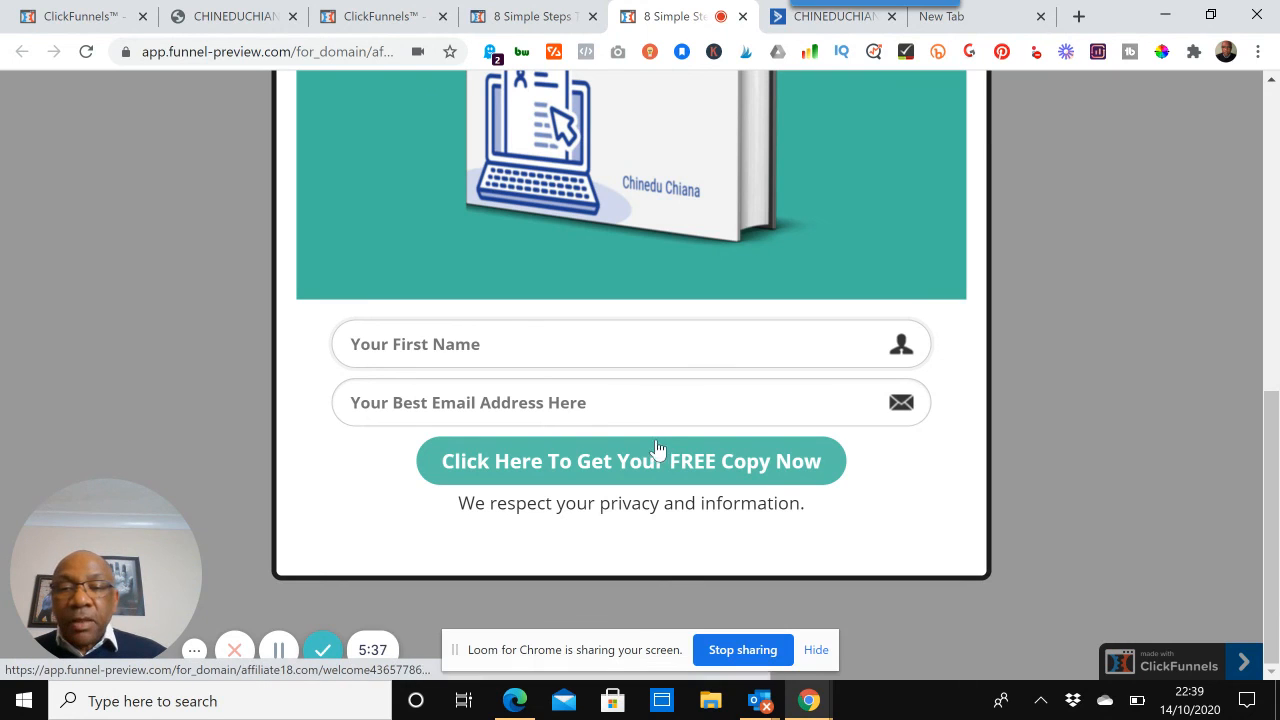
left_click(762, 477)
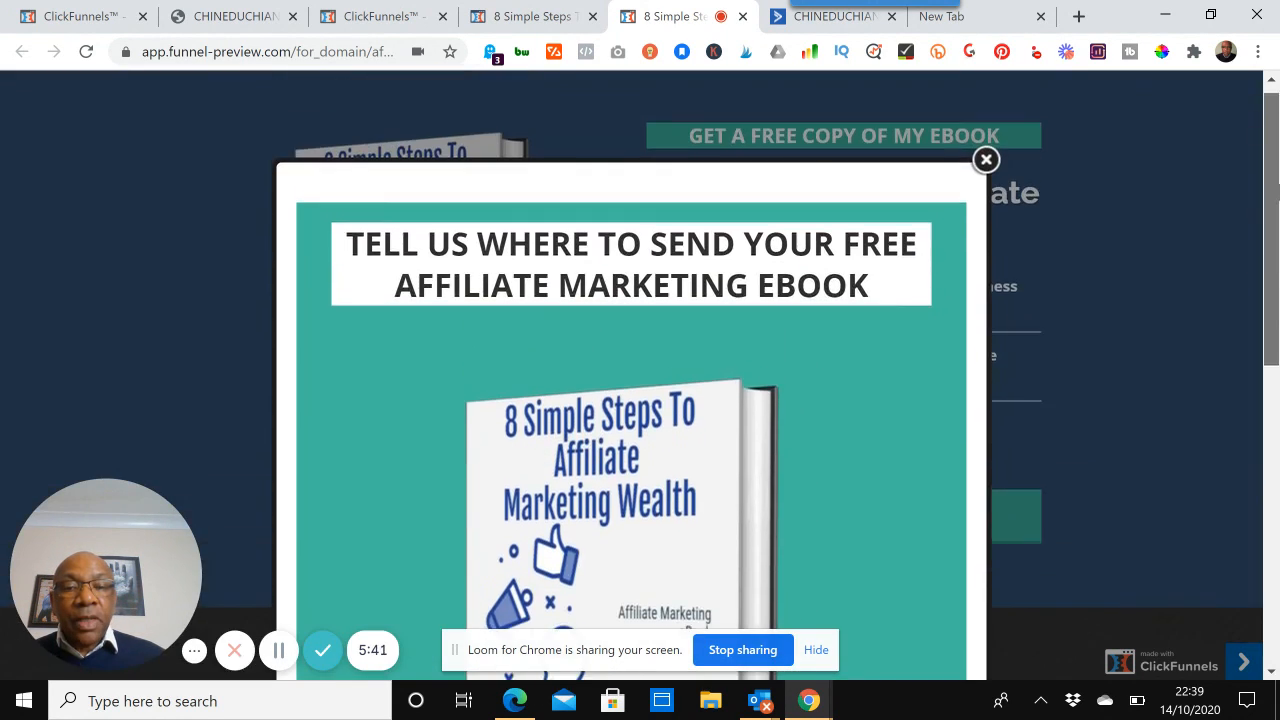
left_click_drag(1273, 341, 1278, 445)
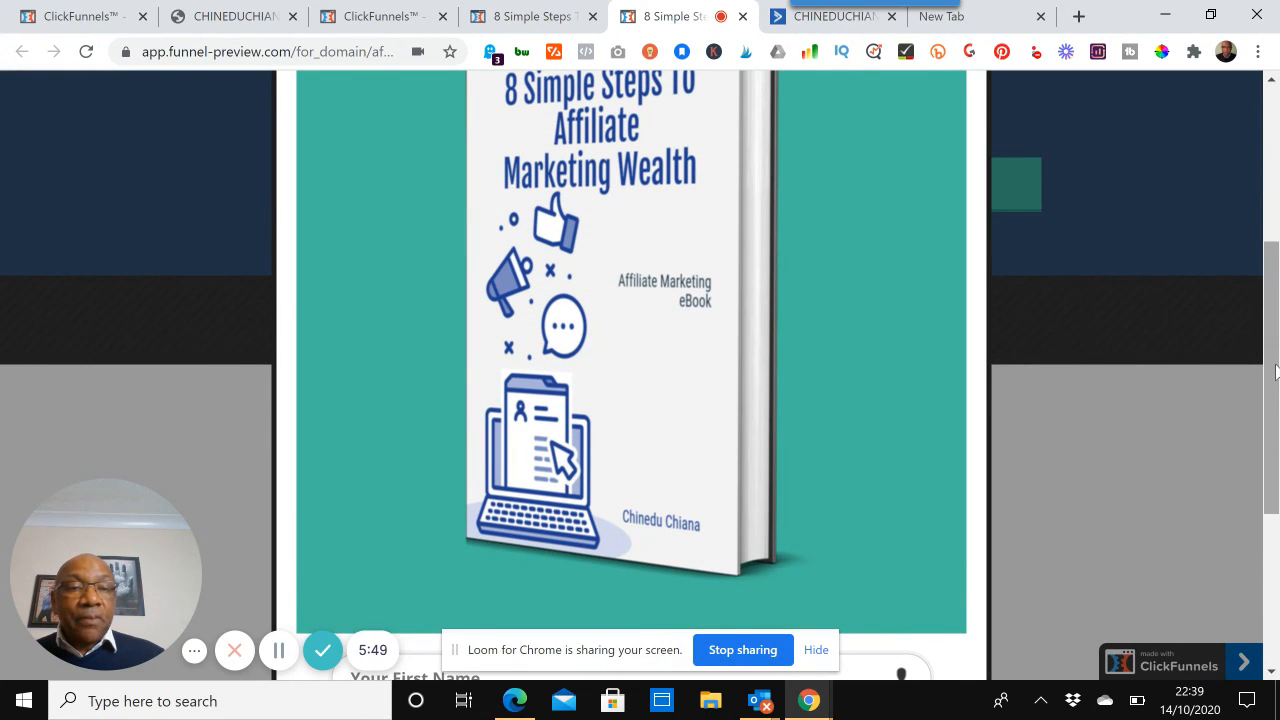
left_click_drag(1276, 371, 1273, 508)
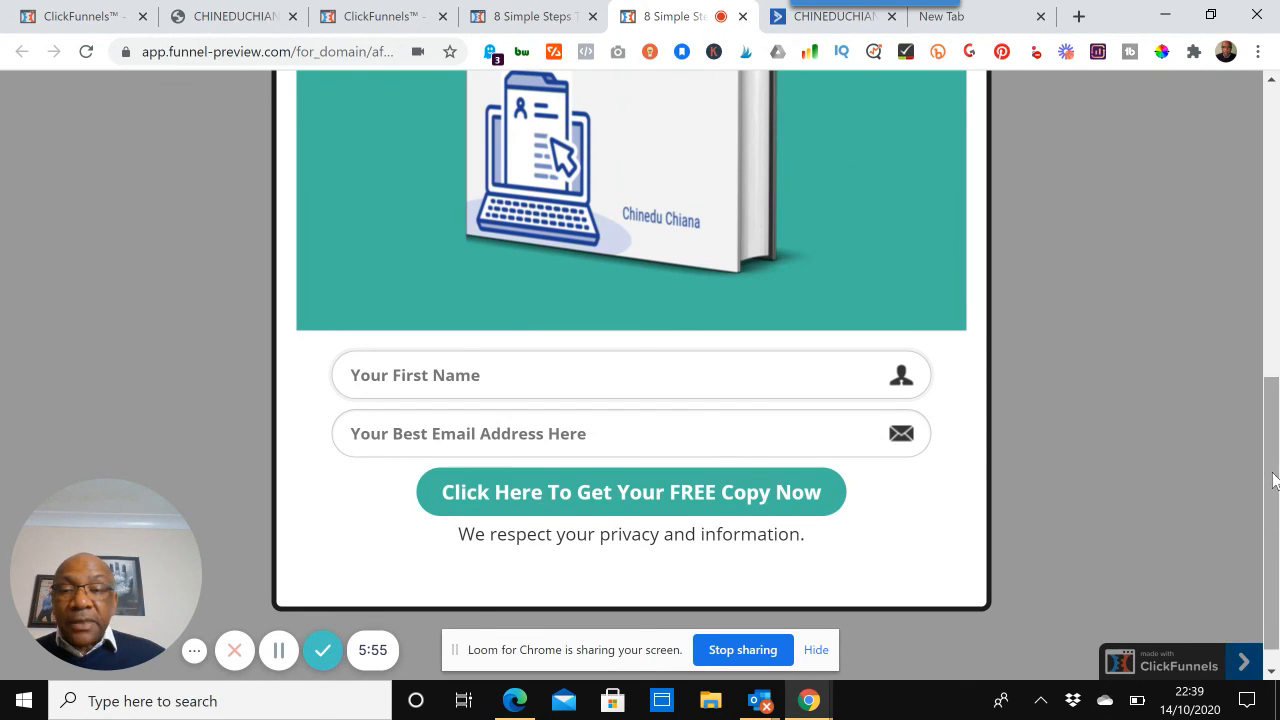
left_click_drag(1273, 481, 1273, 538)
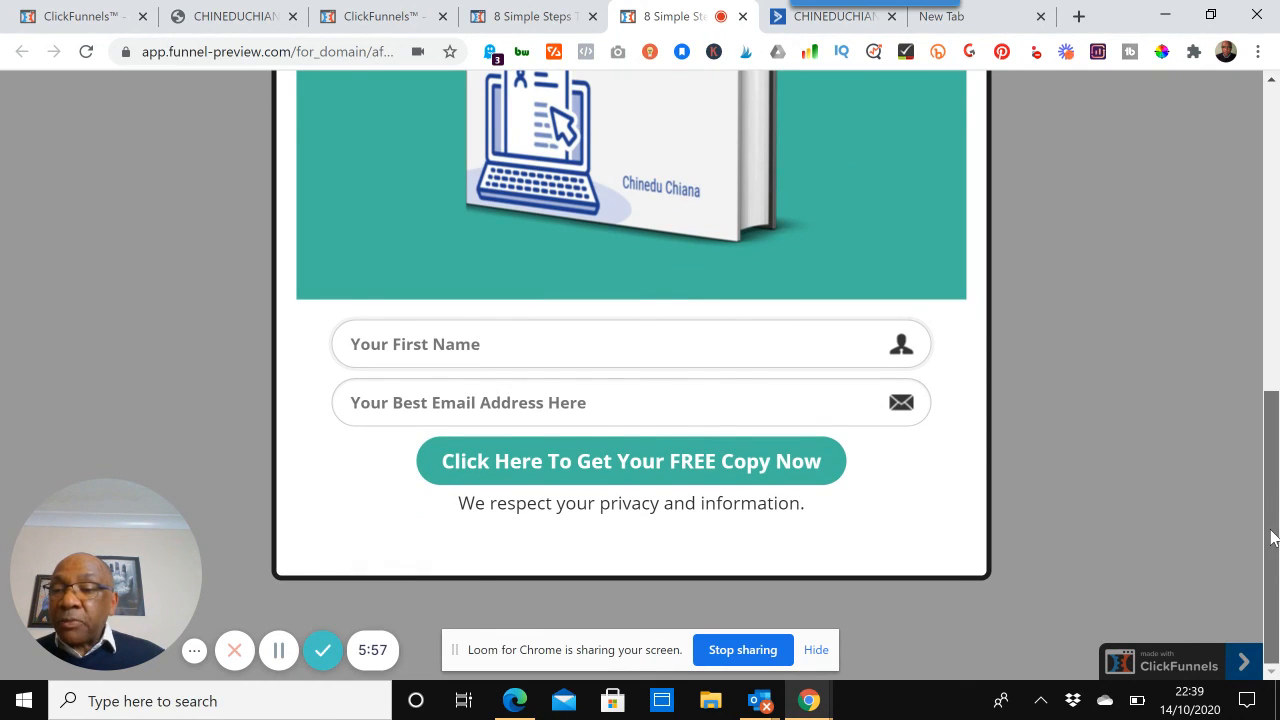